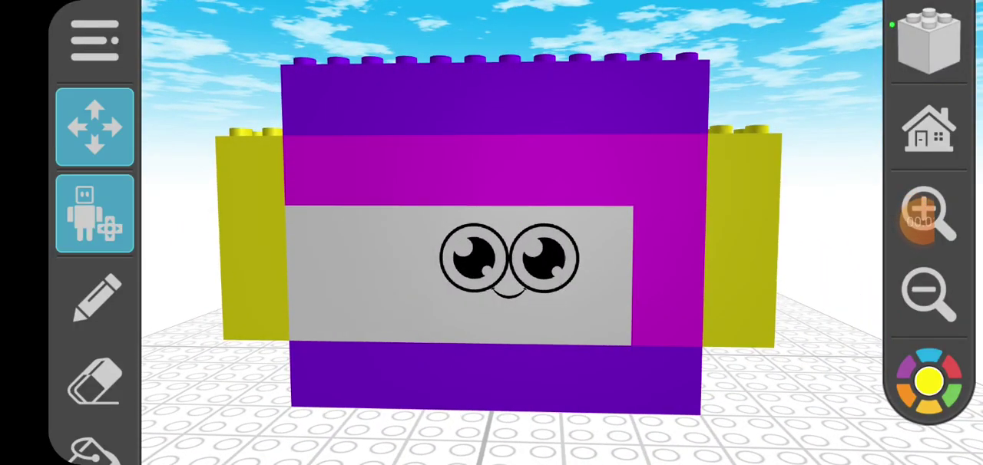
# - Orbit to view the box from an angle, then open the gallery showing the 36-piece creation
pyautogui.click(94, 127)
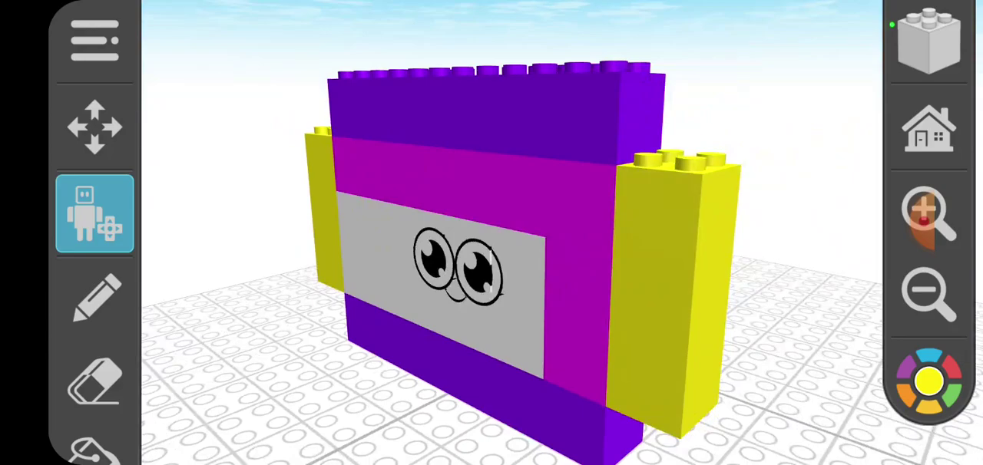
pyautogui.click(95, 38)
# - Open the 36-piece Untitled build from the Gallery and reset the camera with Move
pyautogui.click(364, 64)
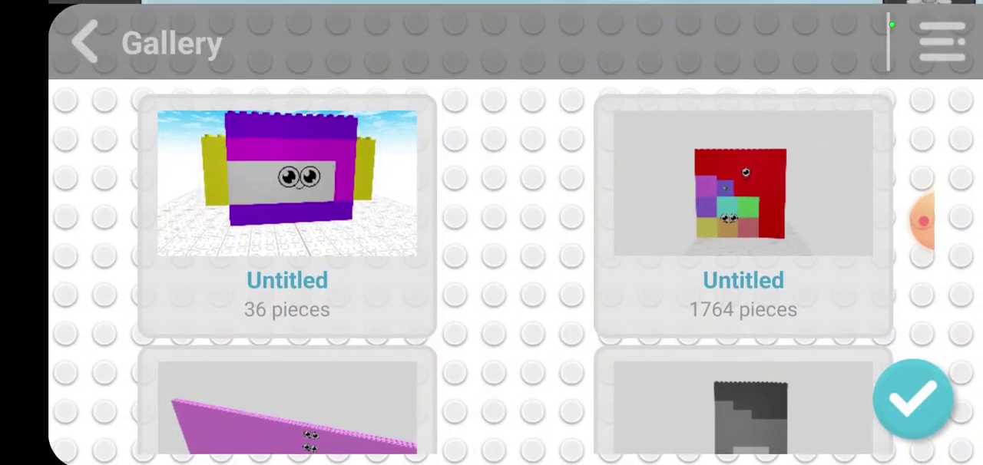
pyautogui.click(88, 43)
pyautogui.click(95, 127)
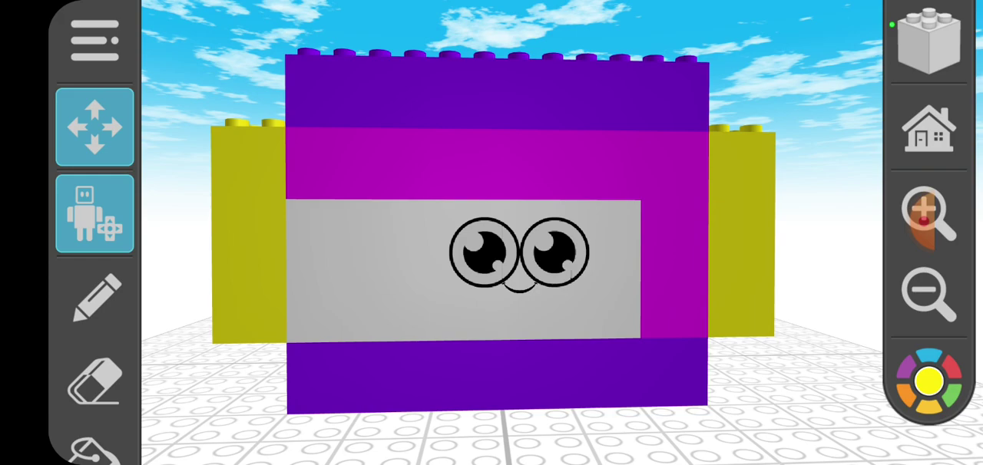
pyautogui.click(926, 223)
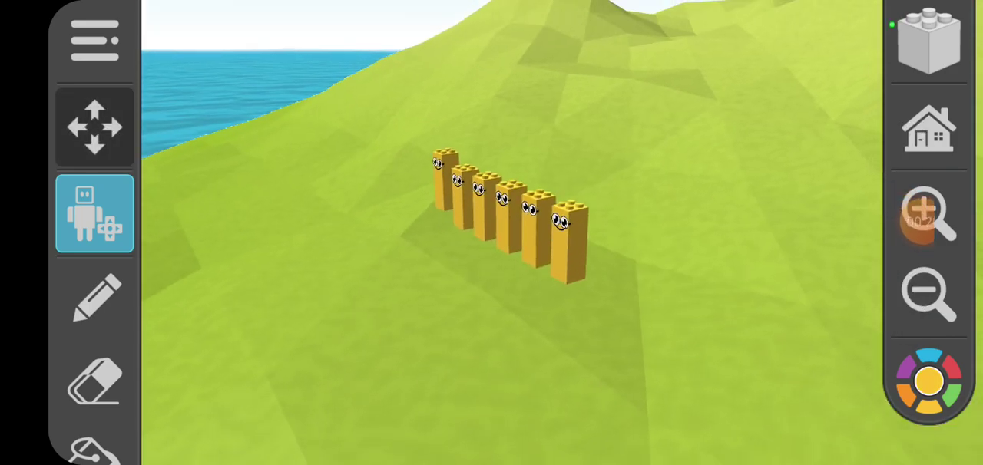
# - Orbit around the six yellow face bricks on the hillside and save the scene
pyautogui.click(94, 127)
pyautogui.click(922, 222)
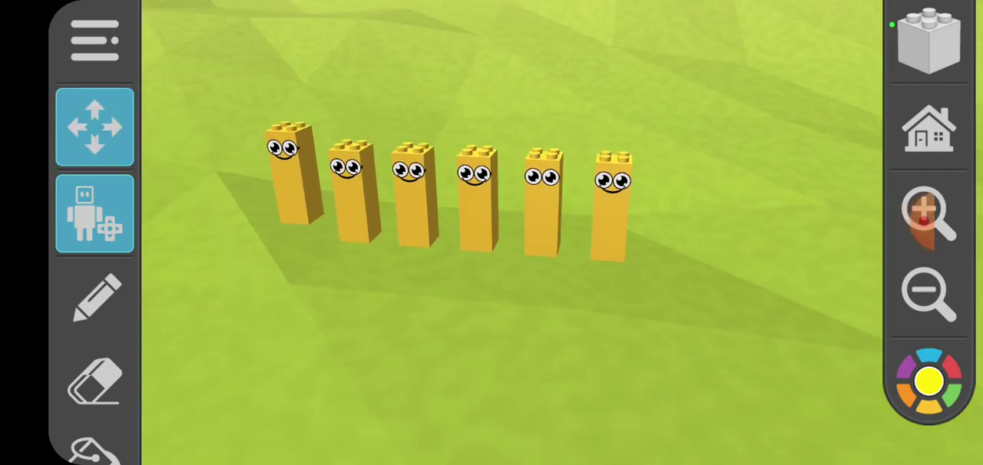
pyautogui.click(94, 40)
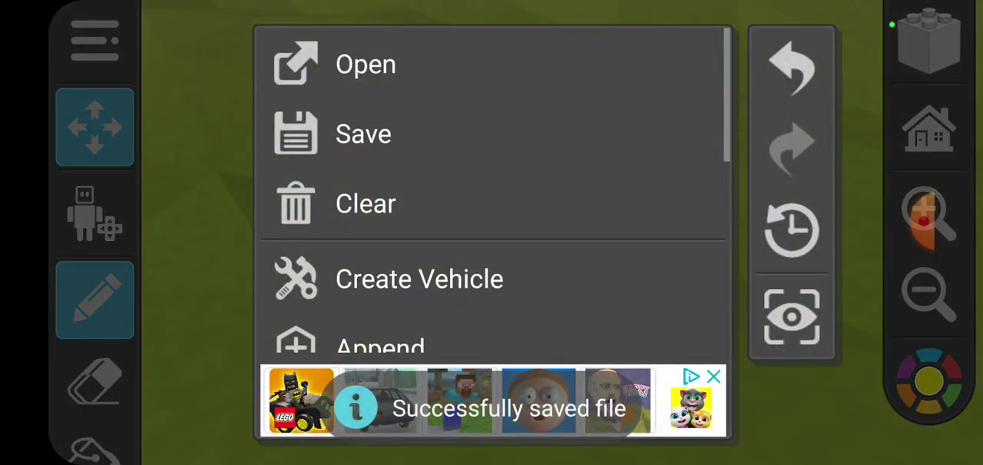
pyautogui.click(95, 39)
pyautogui.click(95, 213)
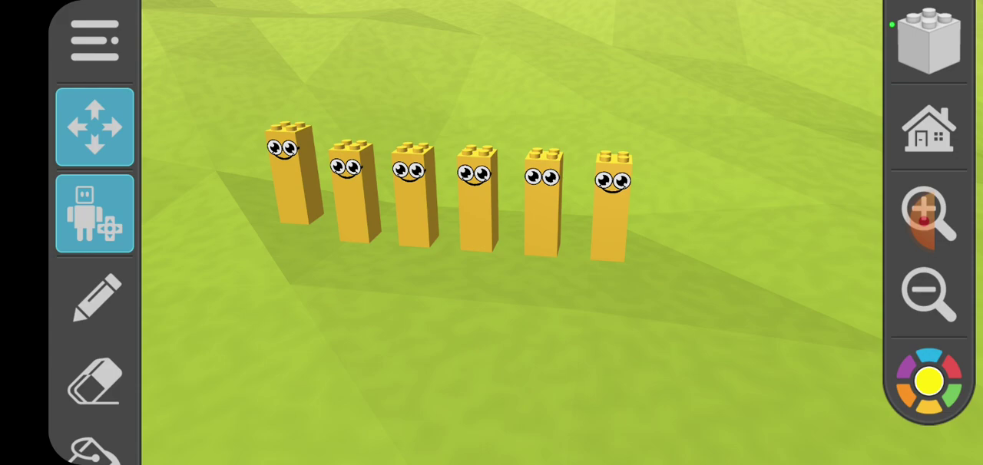
# - Switch back to the box model and view its cartoon-eyes face front-on on the baseplate
pyautogui.click(924, 220)
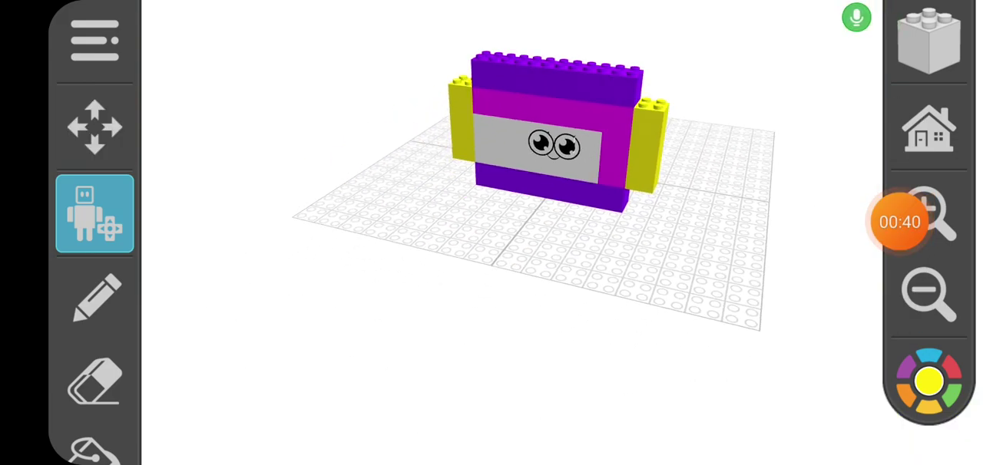